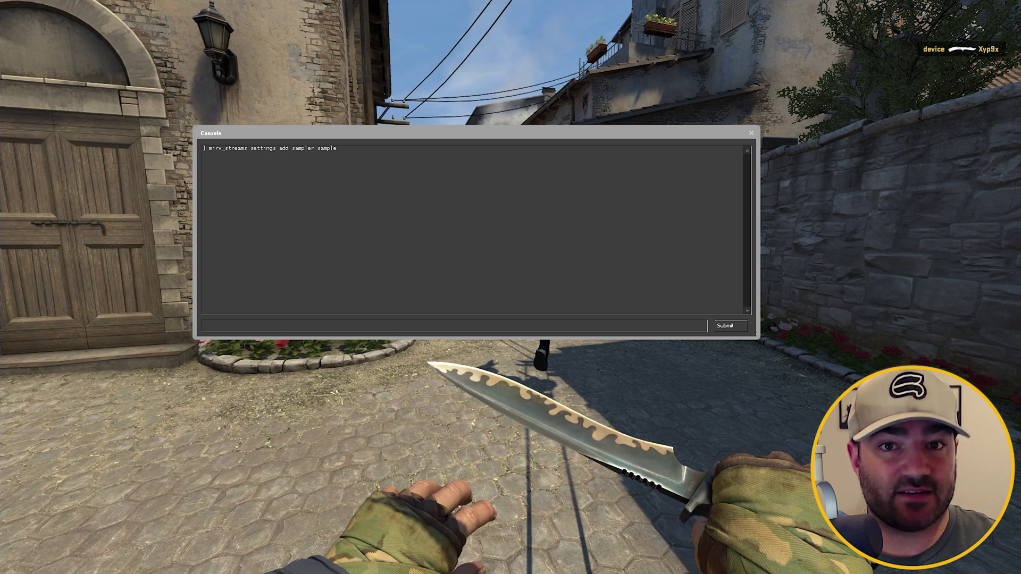
# - Paste the ffmpeg aviBlended HuffYUV output command into the console input line
pyautogui.write('mirv_streams settings add ffmpeg aviBlended "-vcodec huffyuv -acodec none {QUOTE}{AFX_STREAM_PATH}\\video.avi{QUOTE}"')
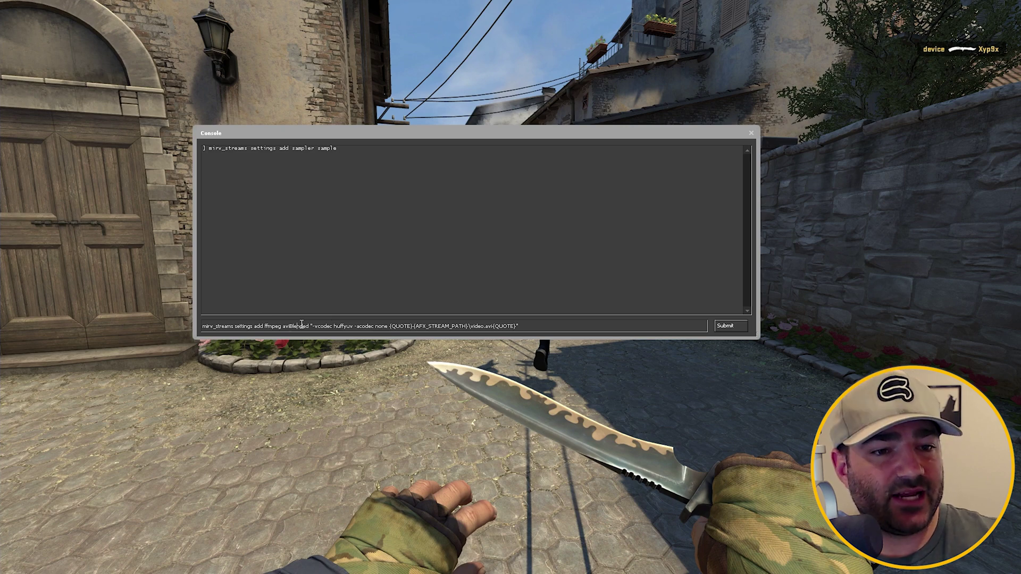
# - Change the pasted command's output file name to video.avi and submit the aviBlended preset
pyautogui.click(336, 326)
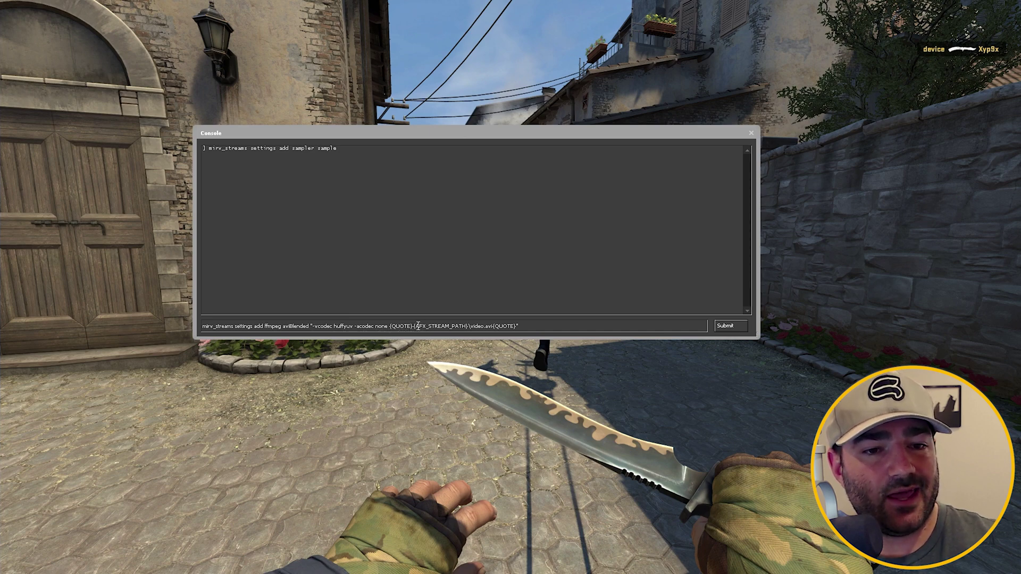
pyautogui.click(470, 326)
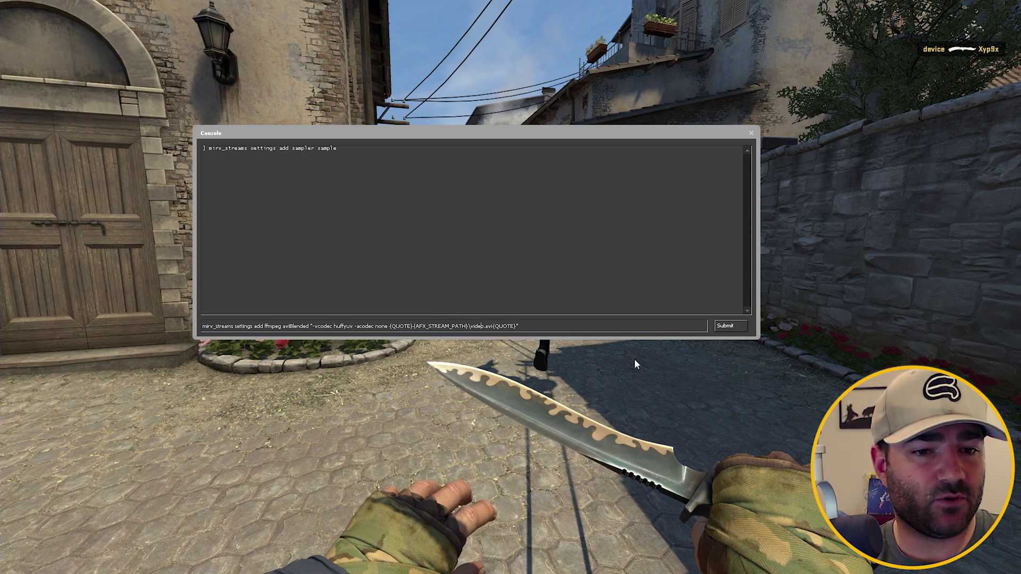
pyautogui.press('Right')
pyautogui.press('Right')
pyautogui.press('Delete')
pyautogui.press('Delete')
pyautogui.press('Delete')
pyautogui.press('Delete')
pyautogui.press('BackSpace')
pyautogui.press('BackSpace')
pyautogui.write('tutorial')
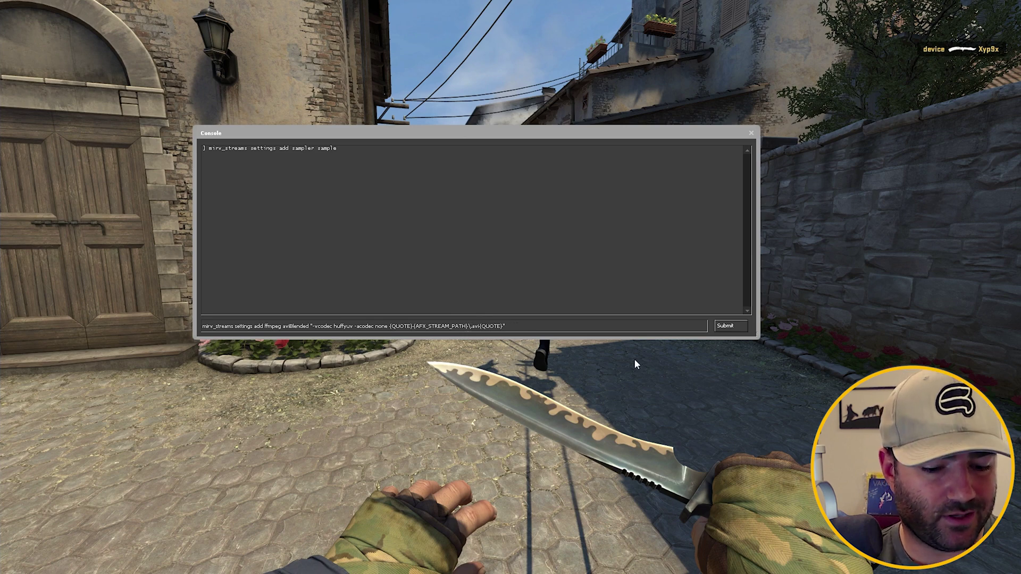
pyautogui.press('BackSpace')
pyautogui.press('BackSpace')
pyautogui.press('BackSpace')
pyautogui.press('BackSpace')
pyautogui.press('BackSpace')
pyautogui.press('BackSpace')
pyautogui.press('BackSpace')
pyautogui.press('BackSpace')
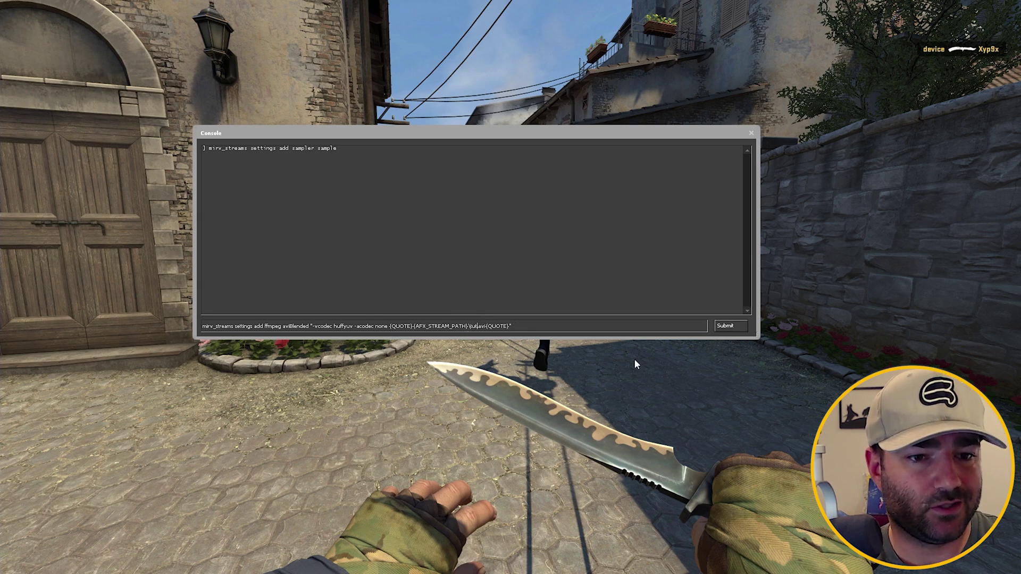
pyautogui.write('AnthonyRocks.')
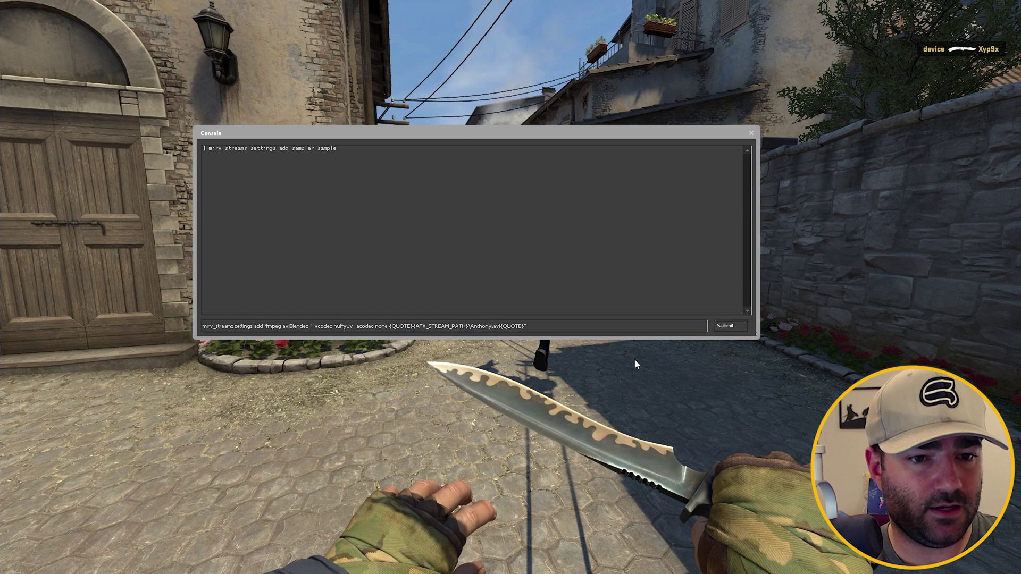
pyautogui.press('BackSpace')
pyautogui.press('BackSpace')
pyautogui.press('BackSpace')
pyautogui.press('BackSpace')
pyautogui.press('BackSpace')
pyautogui.press('BackSpace')
pyautogui.press('BackSpace')
pyautogui.press('BackSpace')
pyautogui.press('BackSpace')
pyautogui.press('BackSpace')
pyautogui.press('BackSpace')
pyautogui.press('BackSpace')
pyautogui.press('BackSpace')
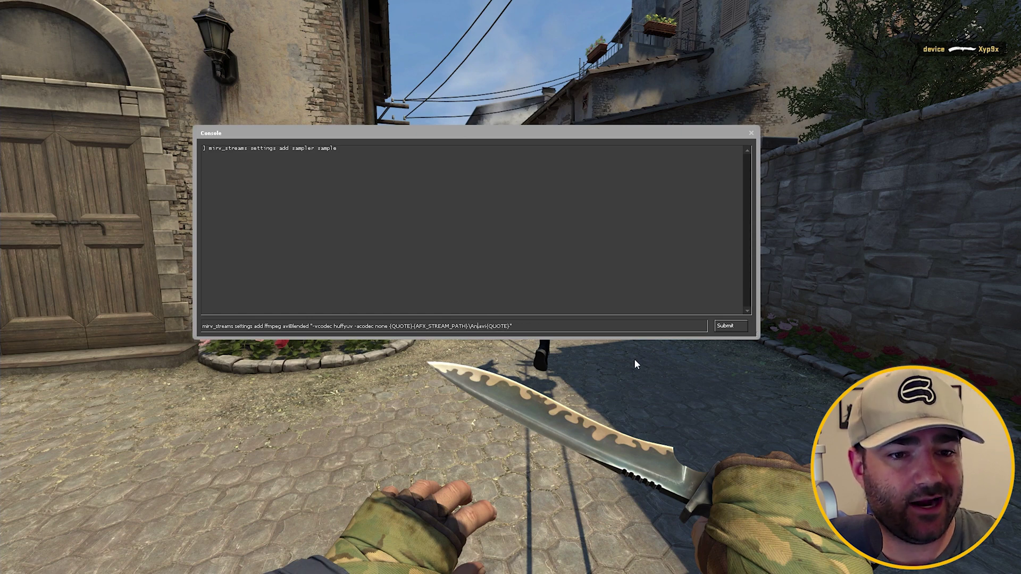
pyautogui.write('video')
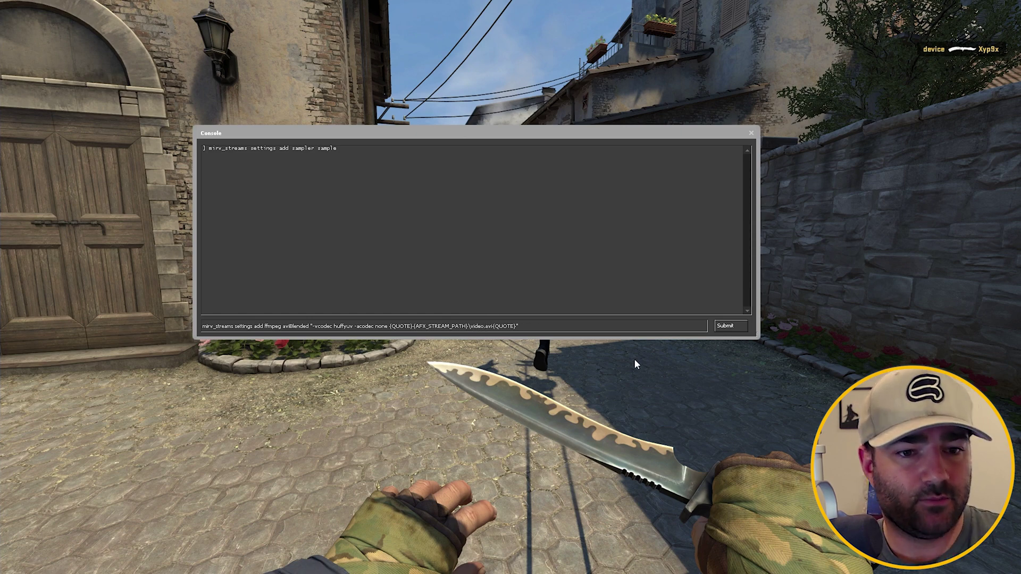
pyautogui.write('.')
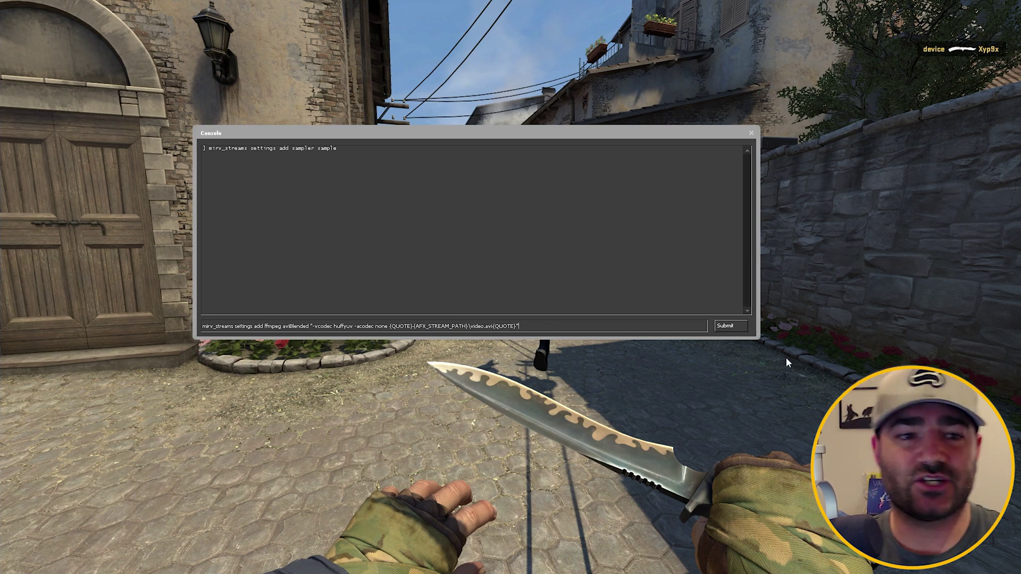
pyautogui.press('Return')
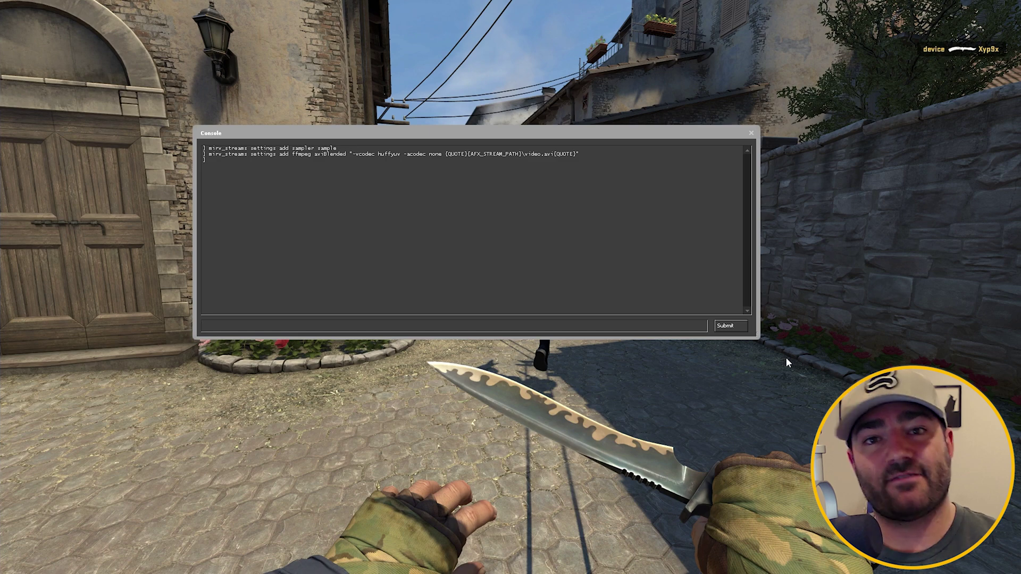
# - Run 'mirv_streams settings edit sample settings aviBlended' to link the sample stream to aviBlended
pyautogui.write('mirv_st')
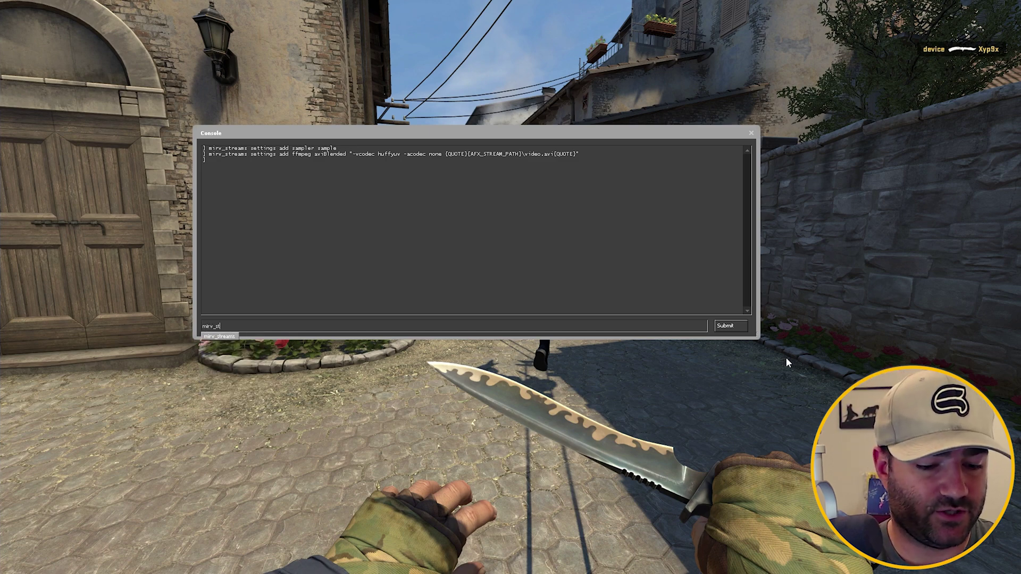
pyautogui.write('reams settings e')
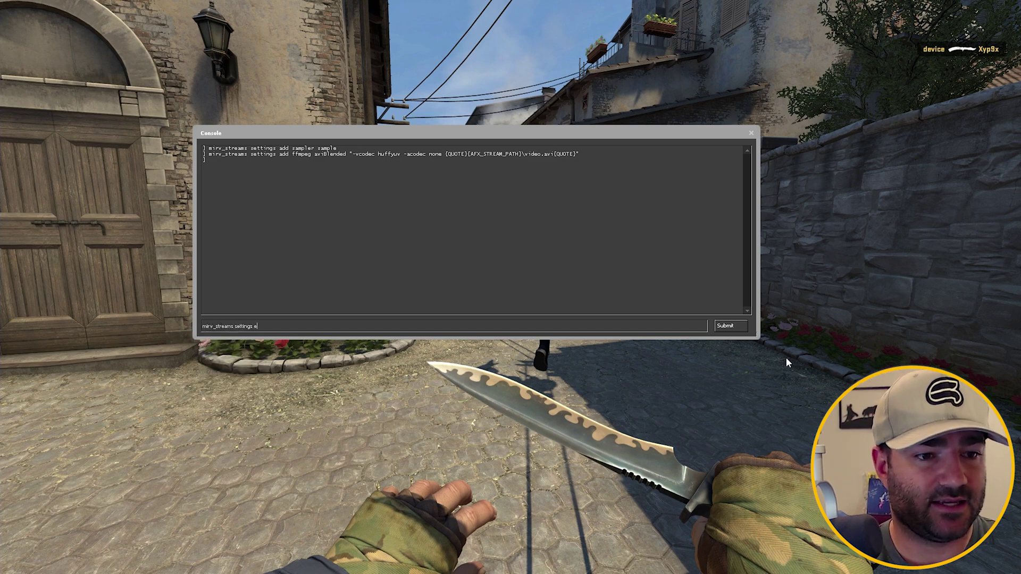
pyautogui.write('dit sam')
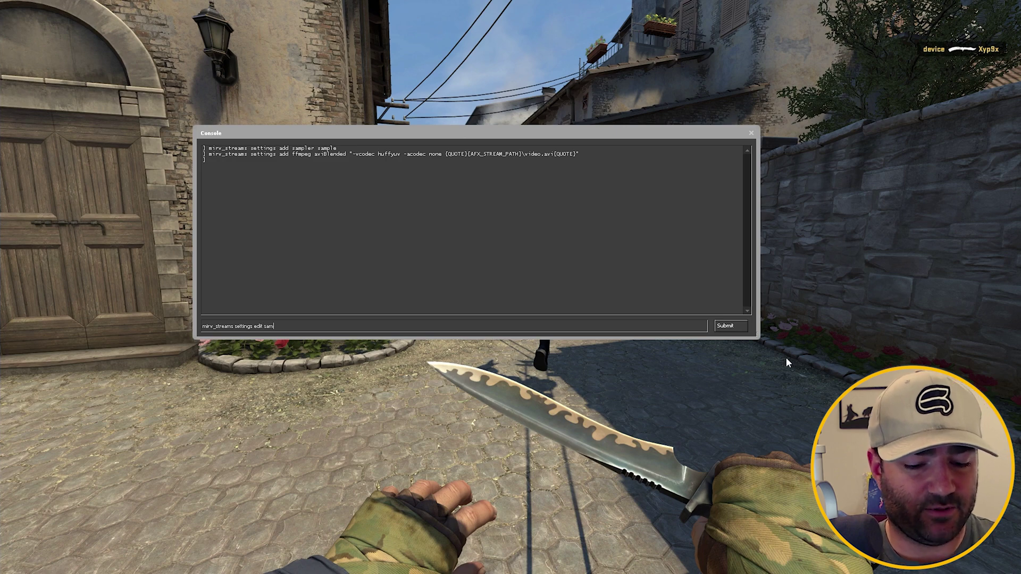
pyautogui.write('ple sett')
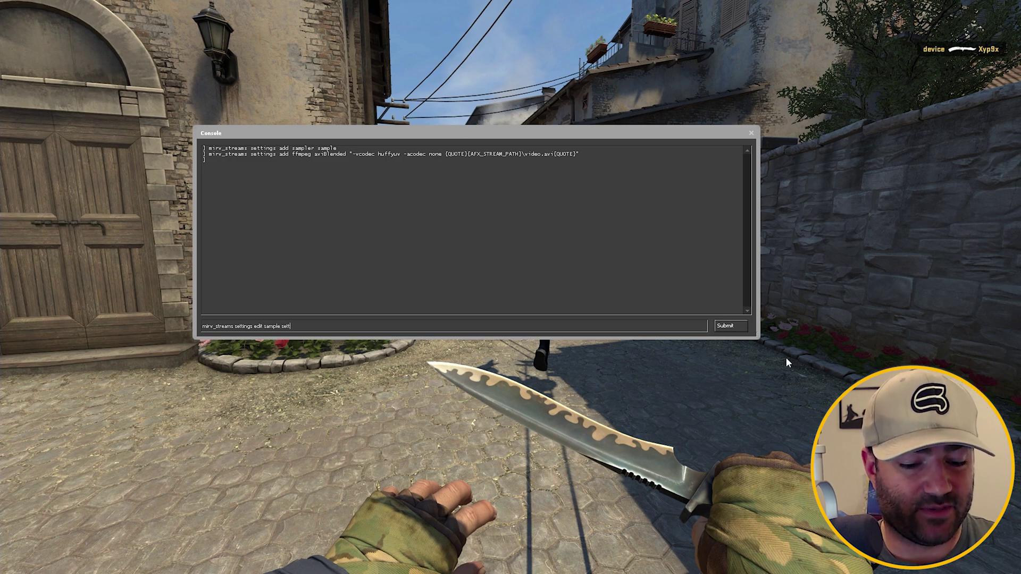
pyautogui.write('ings aviBlended')
pyautogui.moveTo(332, 154); pyautogui.dragTo(580, 154)
pyautogui.click(324, 157)
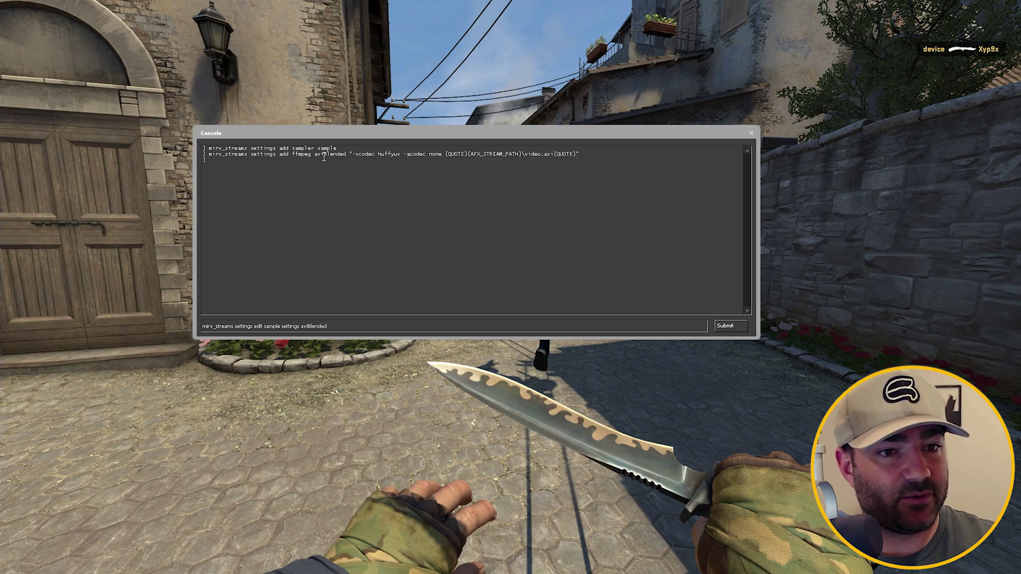
pyautogui.click(370, 329)
pyautogui.press('Return')
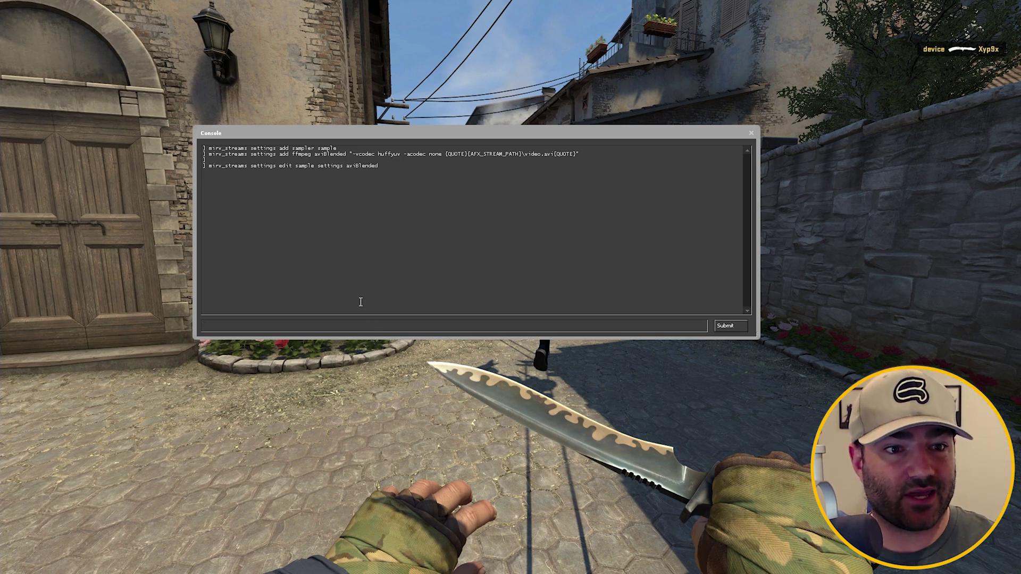
# - Set the sample stream's fps to 30 with mirv_streams settings edit
pyautogui.write('mirv_strea')
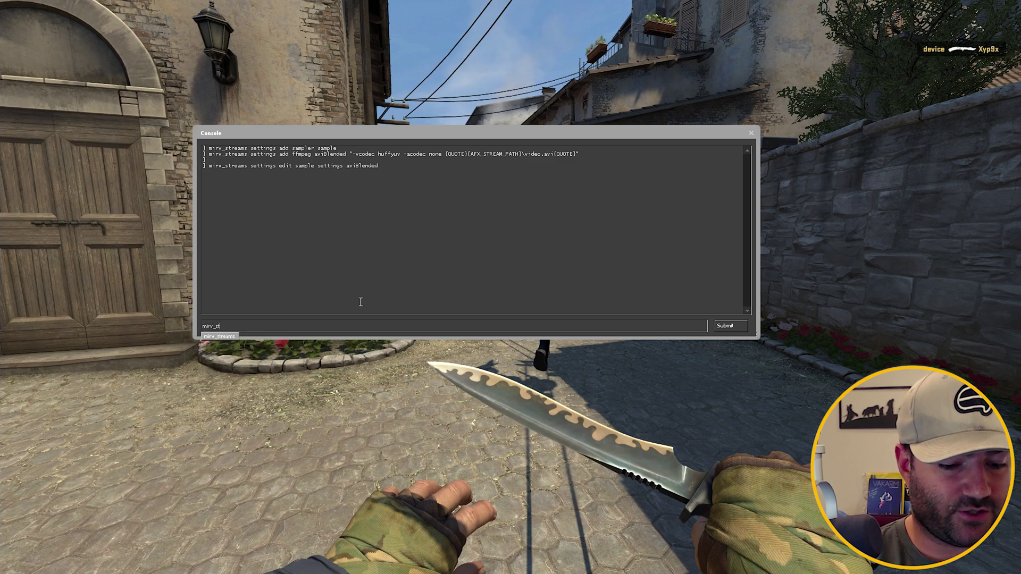
pyautogui.write('ms settings edit sample fps 30')
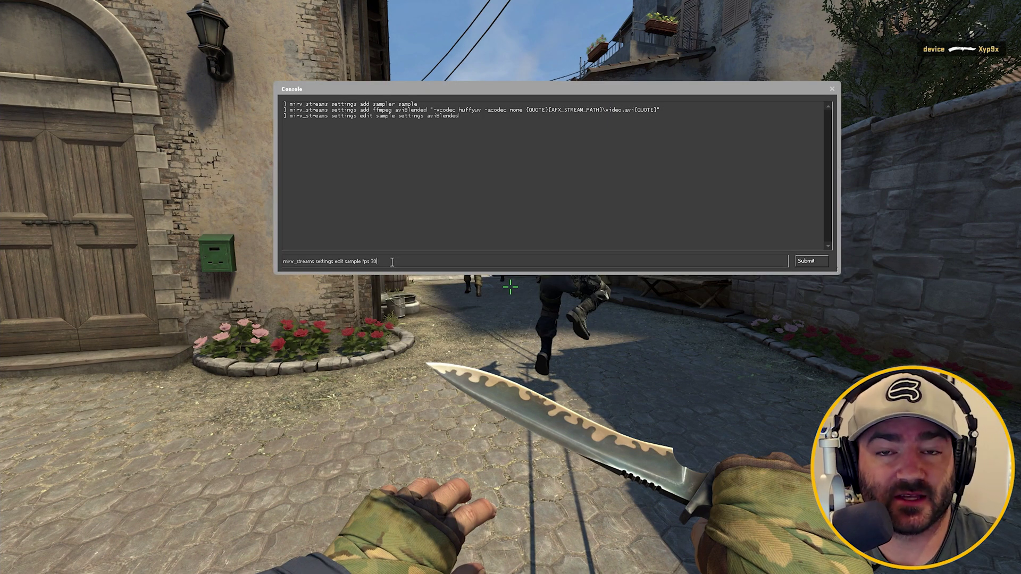
pyautogui.press('BackSpace')
pyautogui.press('BackSpace')
pyautogui.write('2')
pyautogui.press('BackSpace')
pyautogui.write('60')
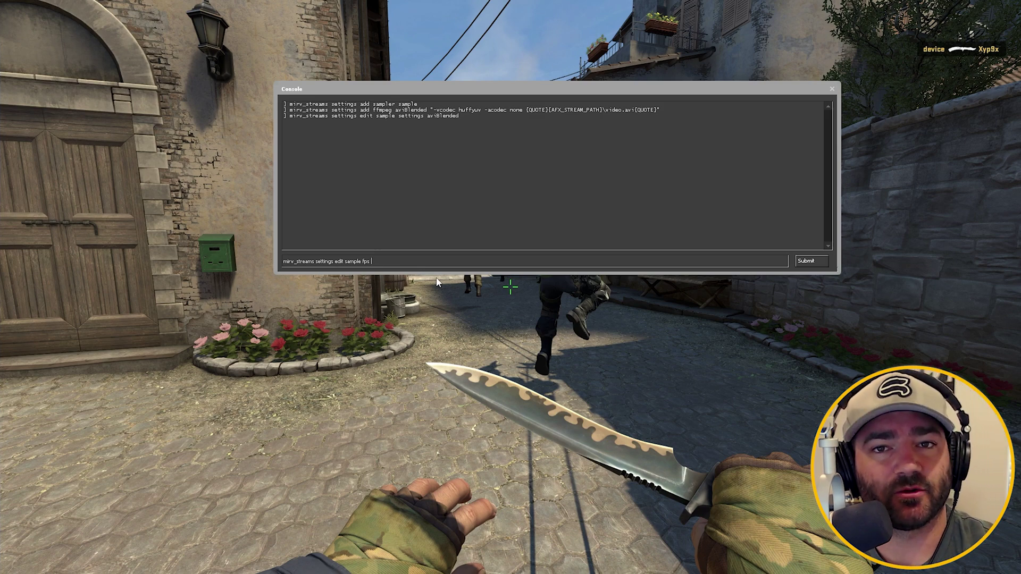
pyautogui.write('30')
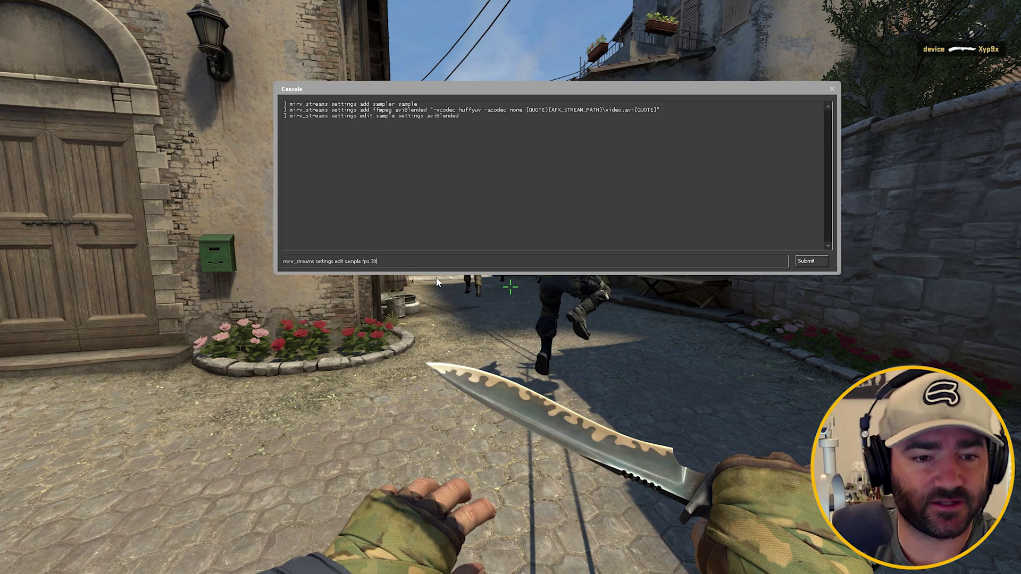
pyautogui.press('Return')
# - Run 'mirv_streams settings edit sample strength 1' to set the sampler strength to 1
pyautogui.click(552, 262)
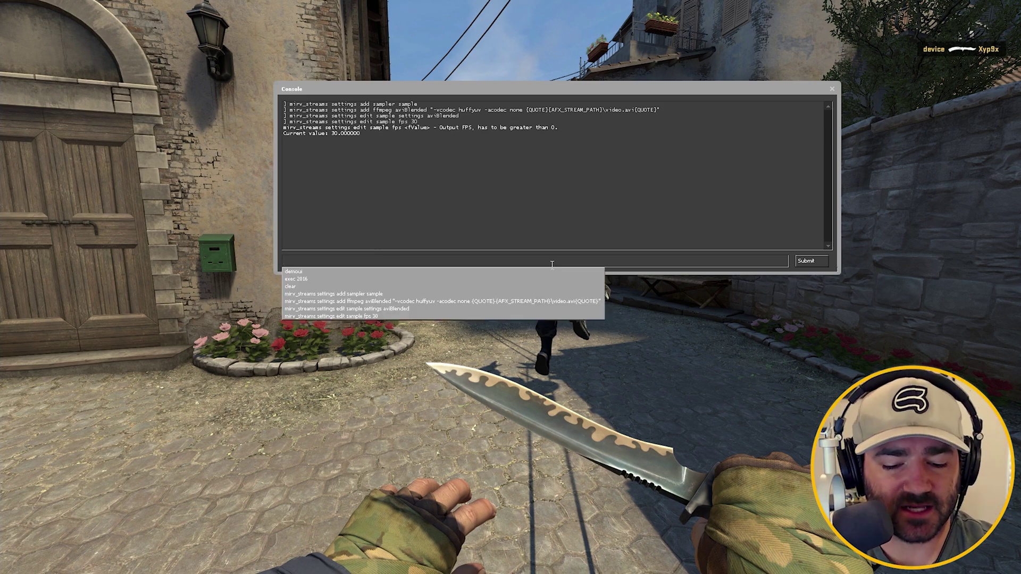
pyautogui.write('mirv_streamns')
pyautogui.press('BackSpace')
pyautogui.press('BackSpace')
pyautogui.write('s settings edit sample strength')
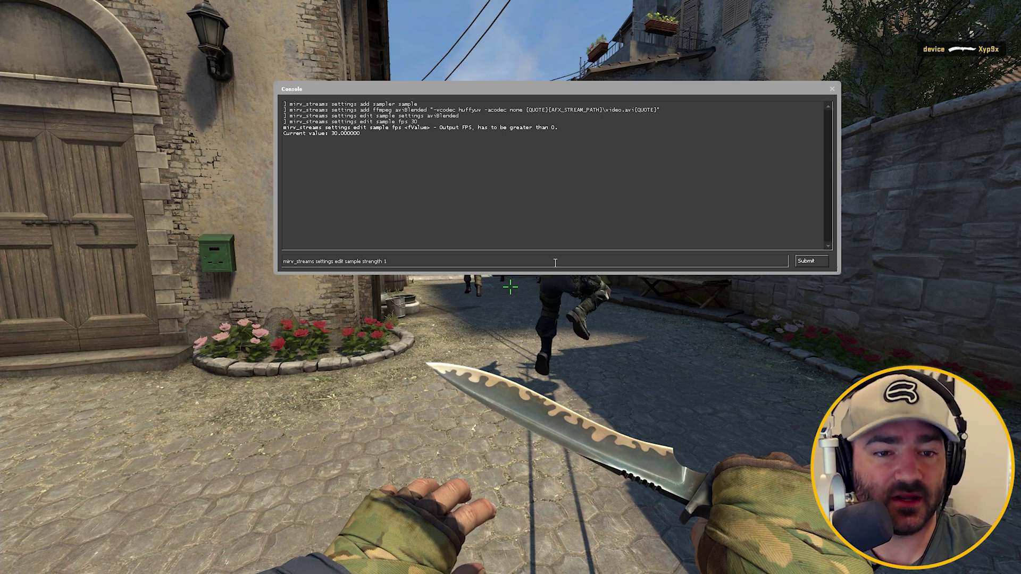
pyautogui.write('1')
pyautogui.press('Return')
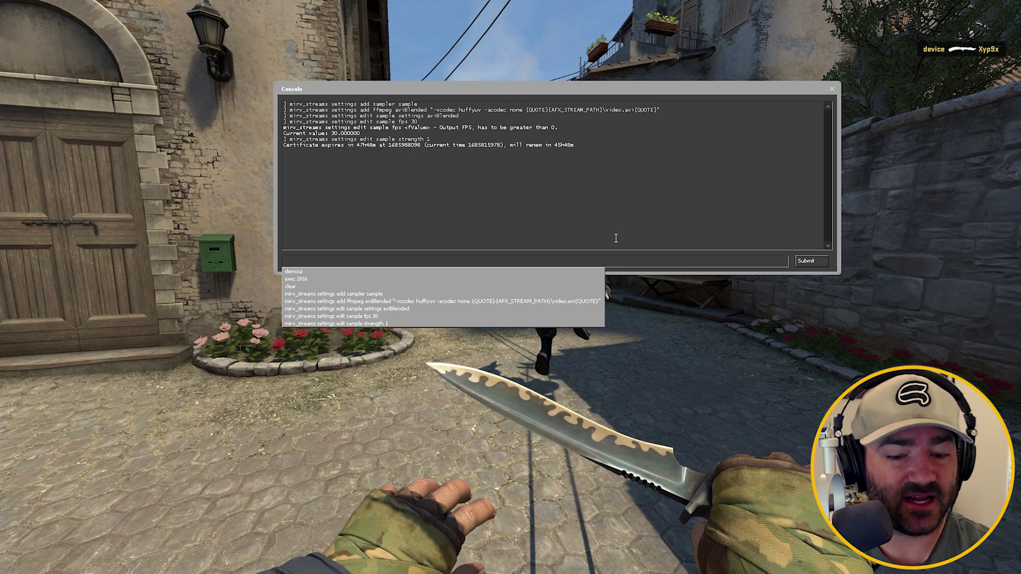
pyautogui.write('mirv_streams ')
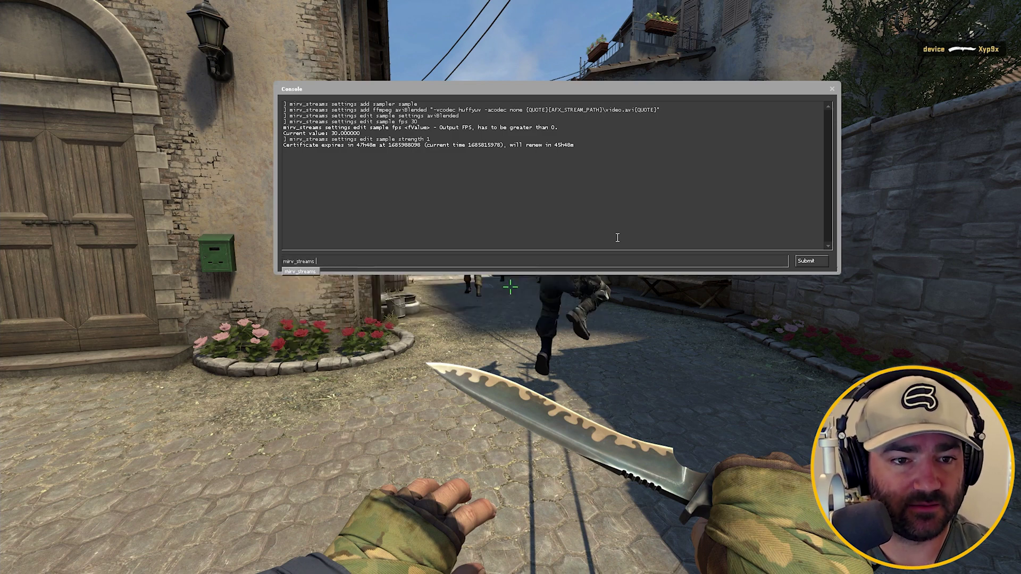
pyautogui.write('settings edity')
# - Run 'mirv_streams settings edit sample exposure .4' to set the sampler exposure
pyautogui.press('BackSpace')
pyautogui.write('sample exposure .4')
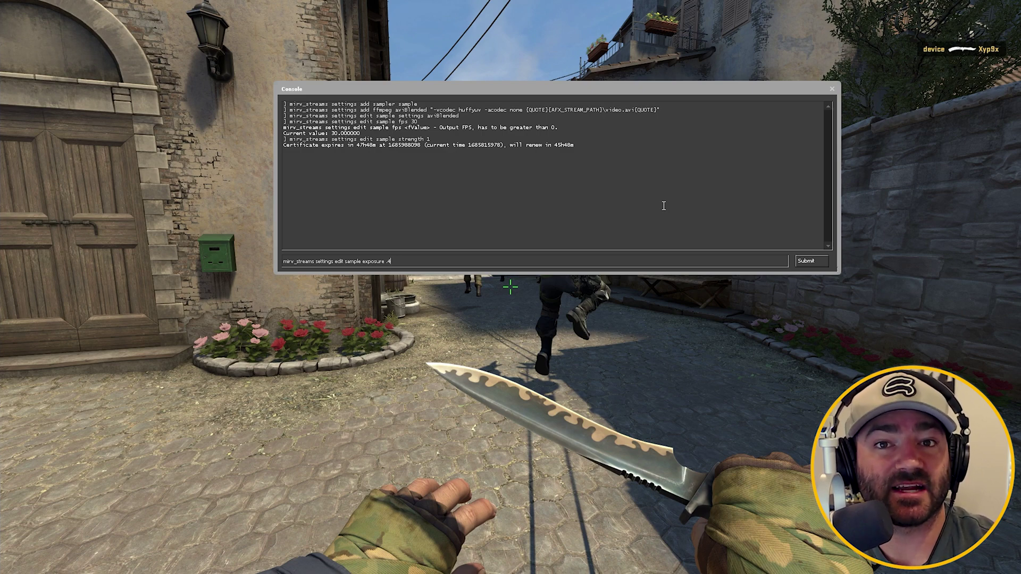
pyautogui.press('Return')
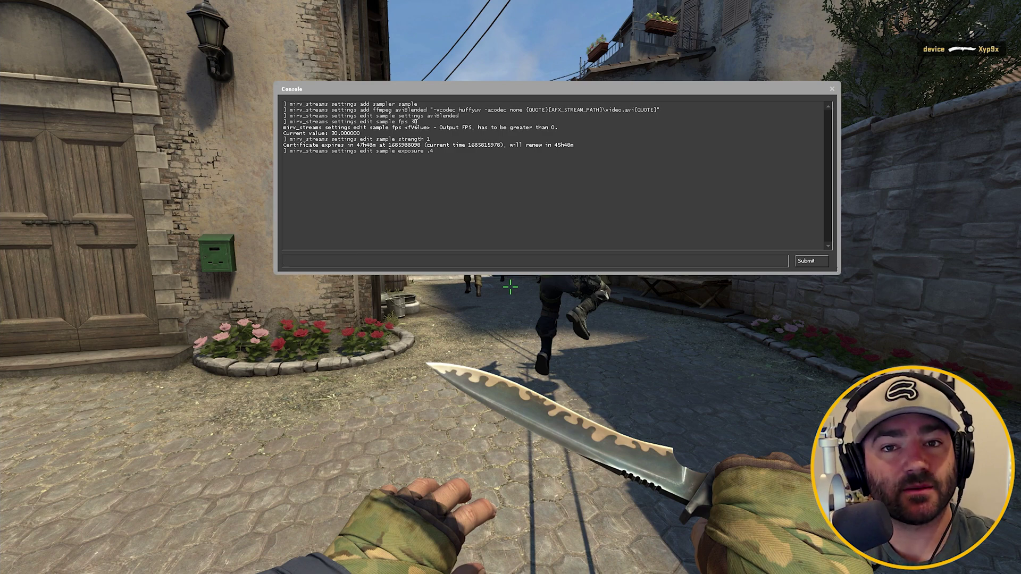
# - Highlight the fps 30 value in the console log, then clear the highlight
pyautogui.moveTo(408, 121); pyautogui.dragTo(425, 122)
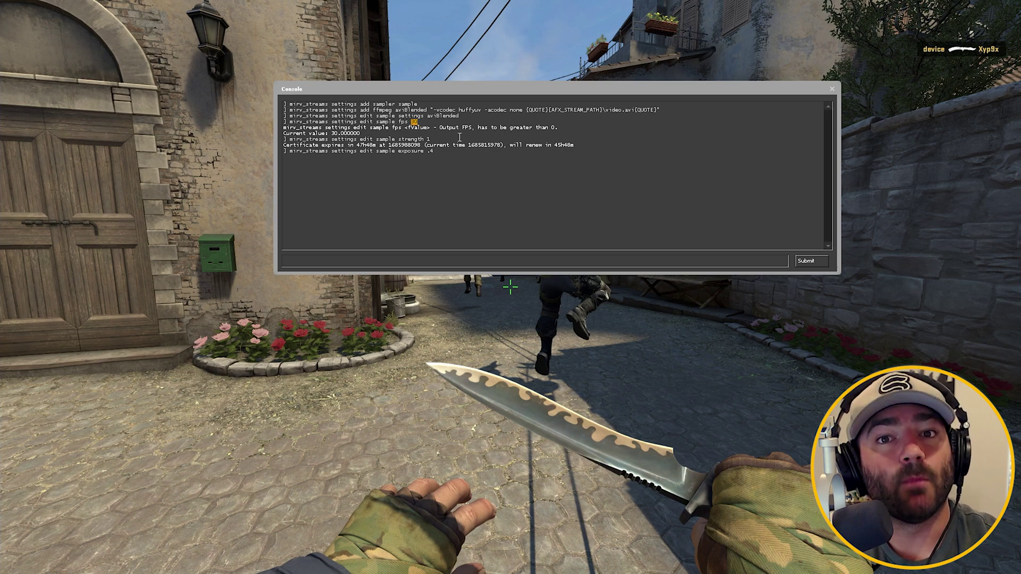
pyautogui.click(475, 144)
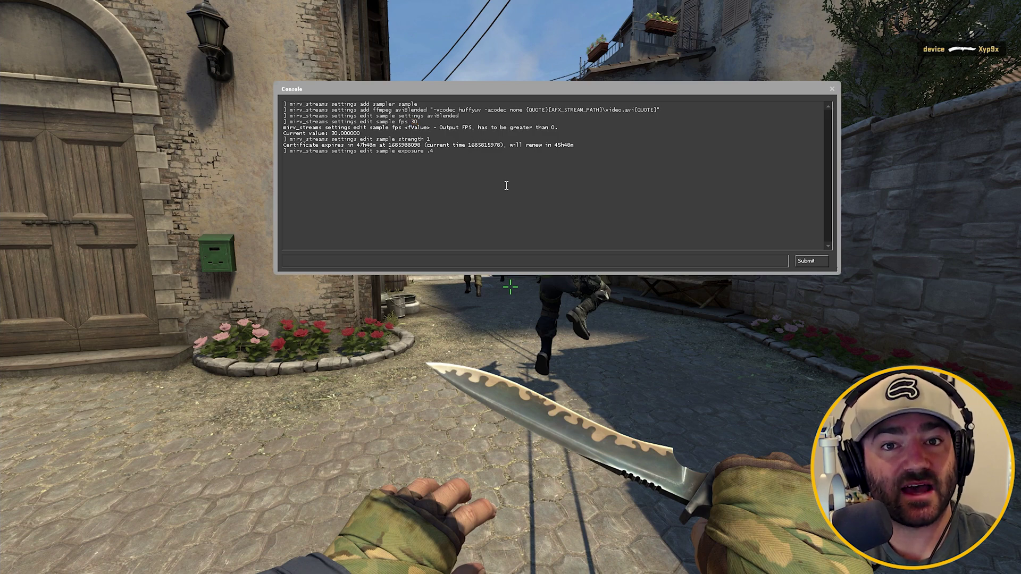
pyautogui.click(465, 258)
# - Run 'host_framerate 3000', then 'mirv_streams add baseFX baseBlended'
pyautogui.write('host_fram')
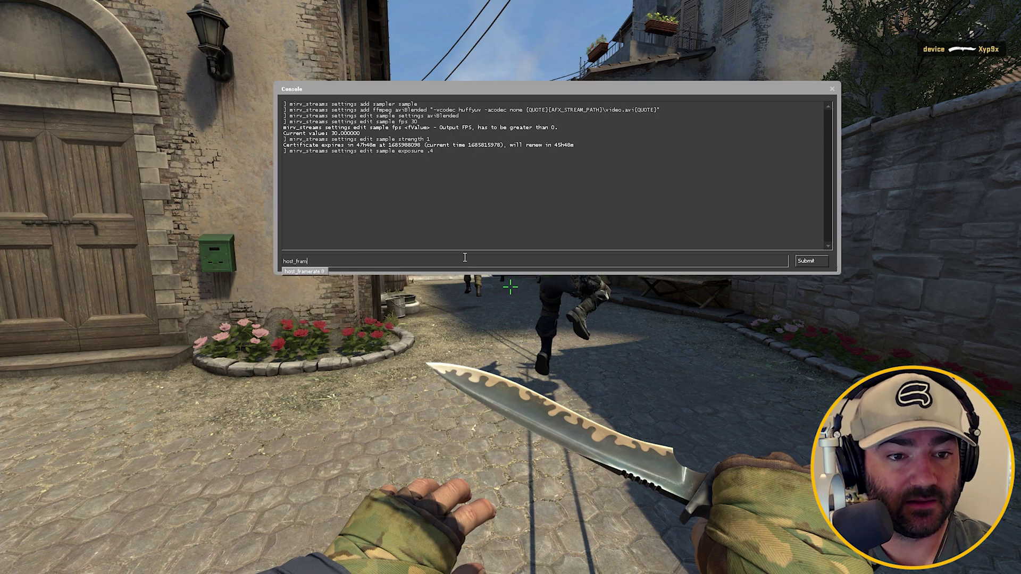
pyautogui.write('erate 3000')
pyautogui.press('Return')
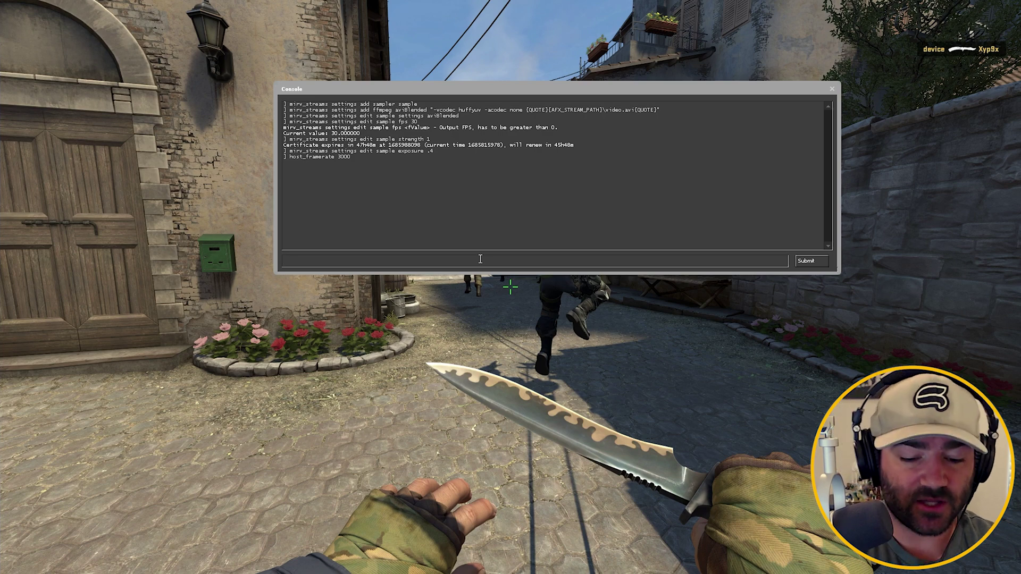
pyautogui.write('mirv_stream')
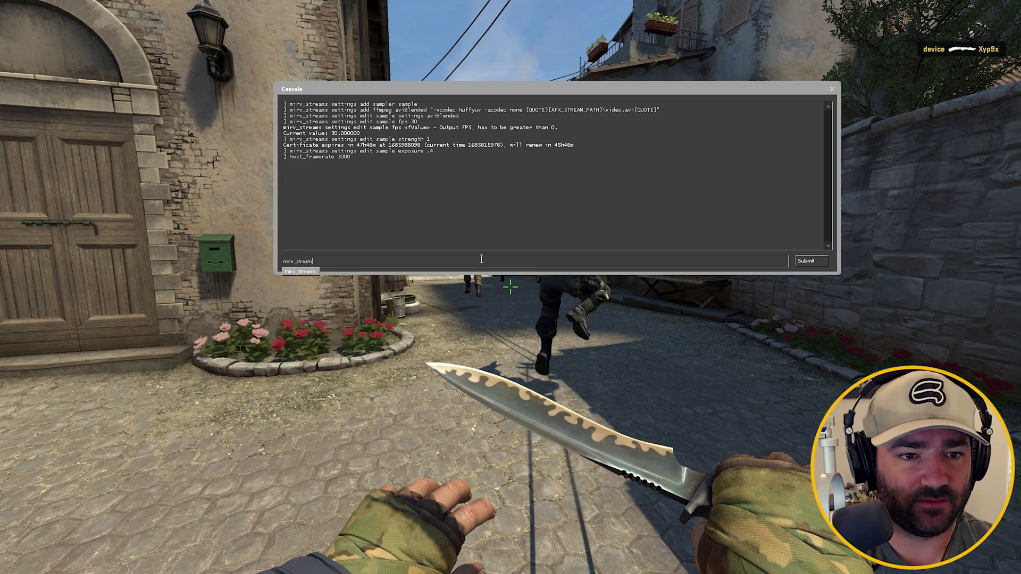
pyautogui.write('s add baseF')
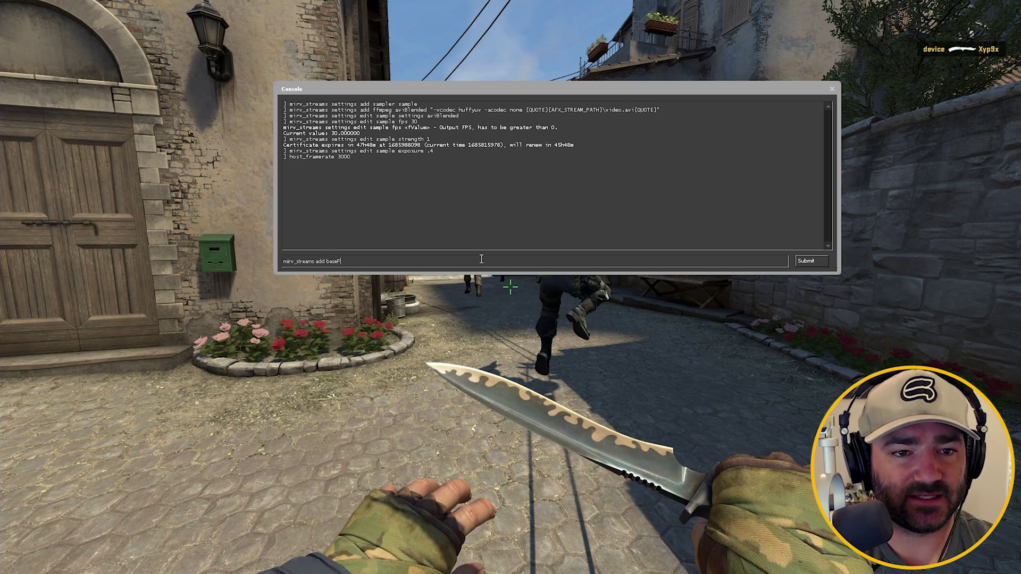
pyautogui.write('X baseBlended')
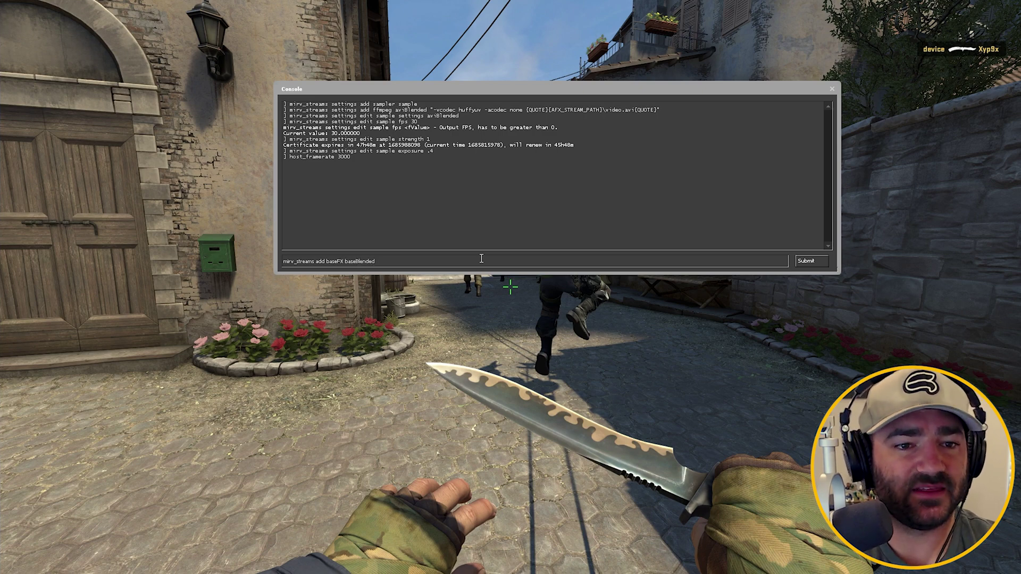
pyautogui.press('Return')
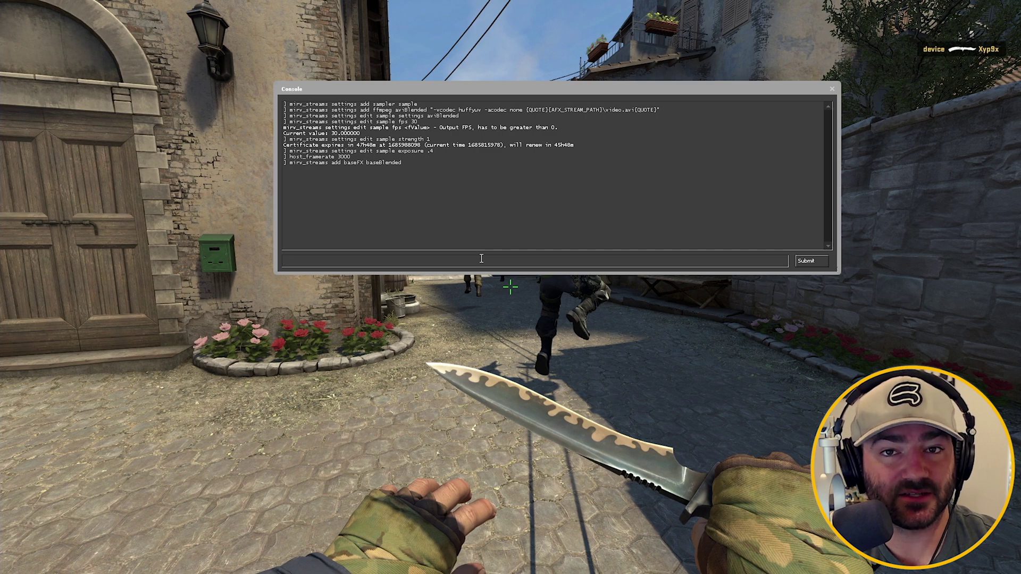
# - Run 'mirv_streams edit baseBlended settings sample' to give baseBlended the sample sampler settings
pyautogui.write('mirv_s')
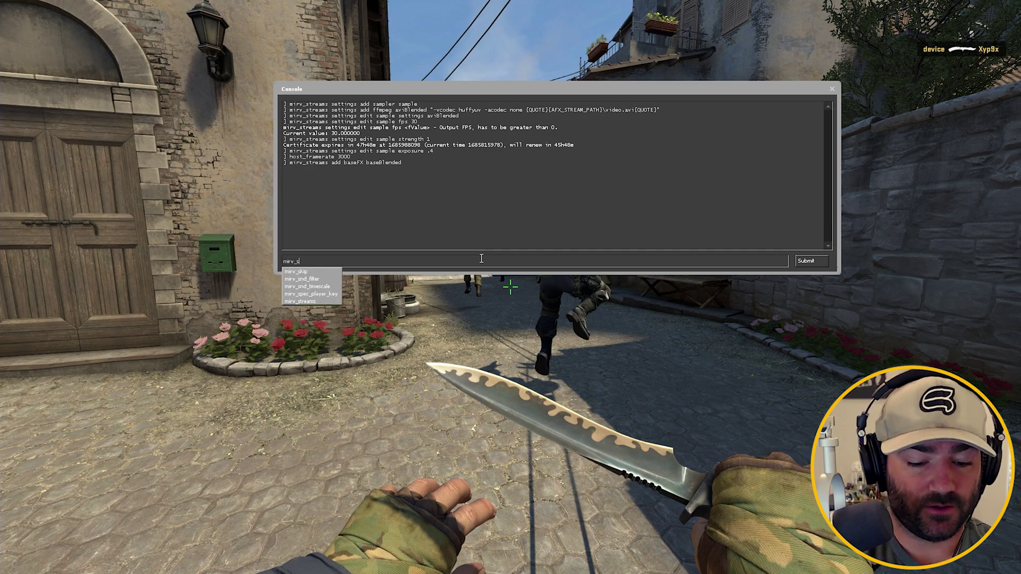
pyautogui.write('treams edit ba')
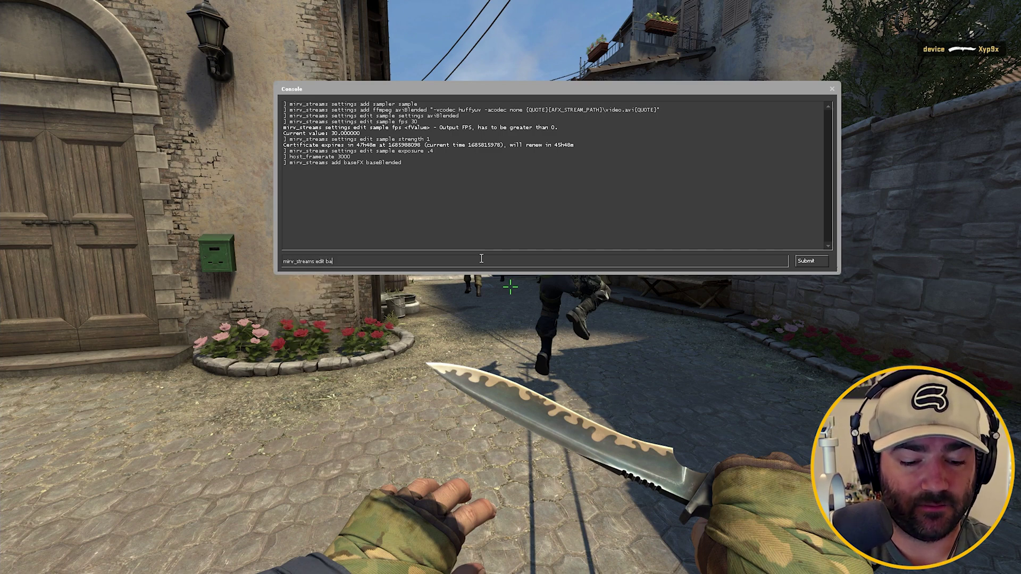
pyautogui.write('seBlended settings sam')
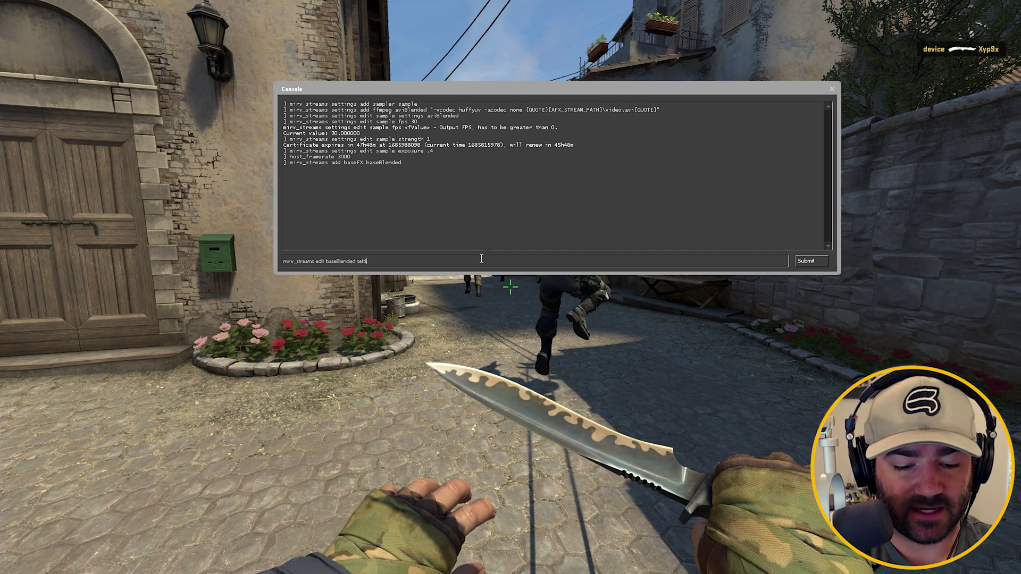
pyautogui.write('ple')
pyautogui.press('Return')
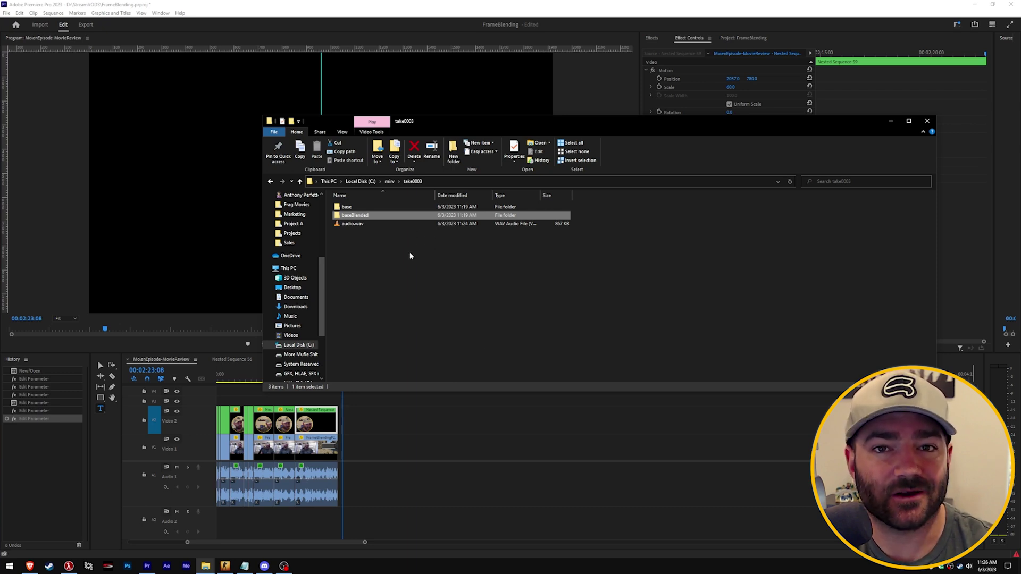
# - Open the base folder and check its 22.9 GB video.avi
pyautogui.doubleClick(404, 207)
pyautogui.click(364, 209)
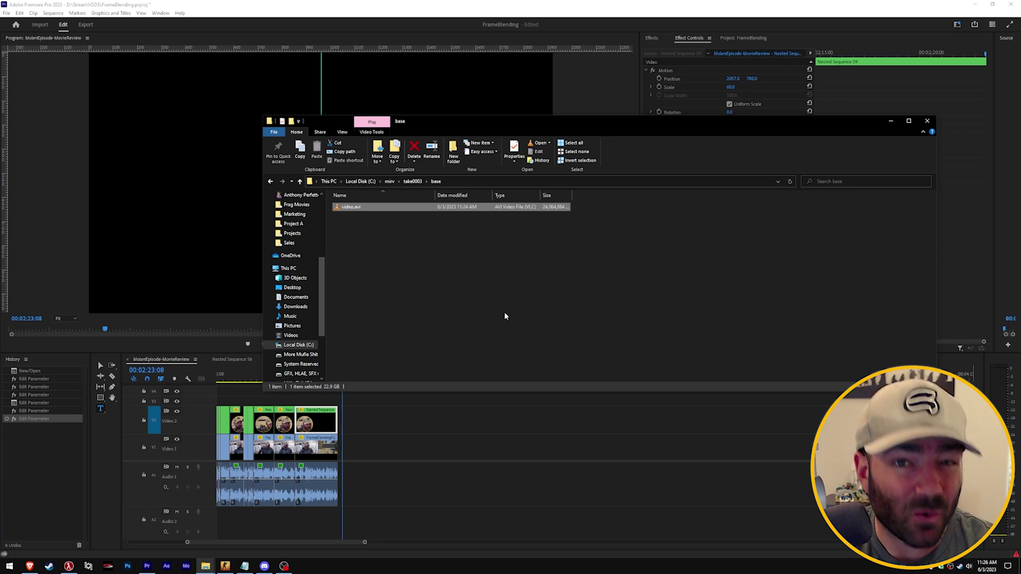
pyautogui.doubleClick(503, 206)
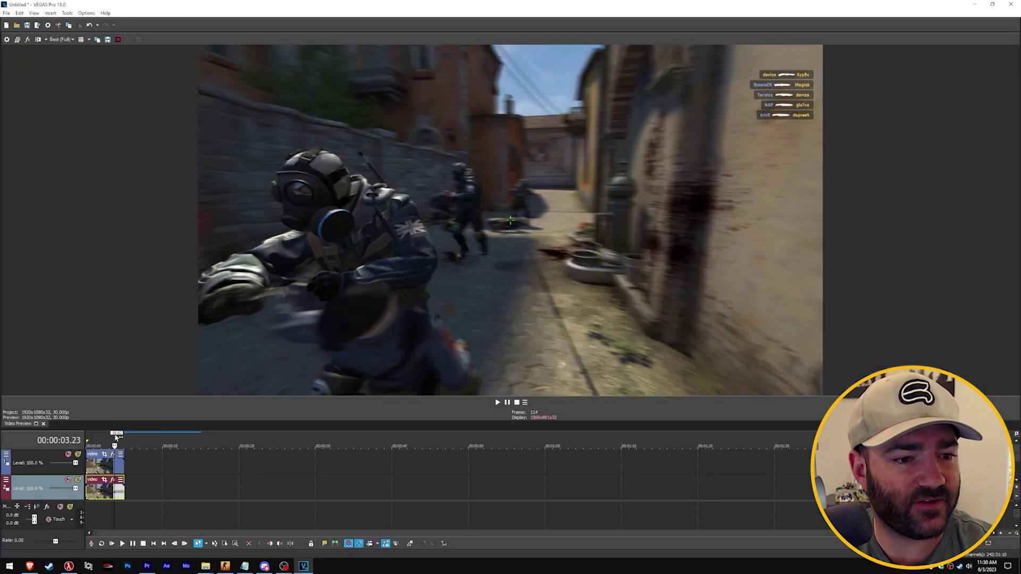
# - Scrub the VEGAS timeline to about 4.12 and preview the top track's motion-blurred blended clip
pyautogui.click(117, 437)
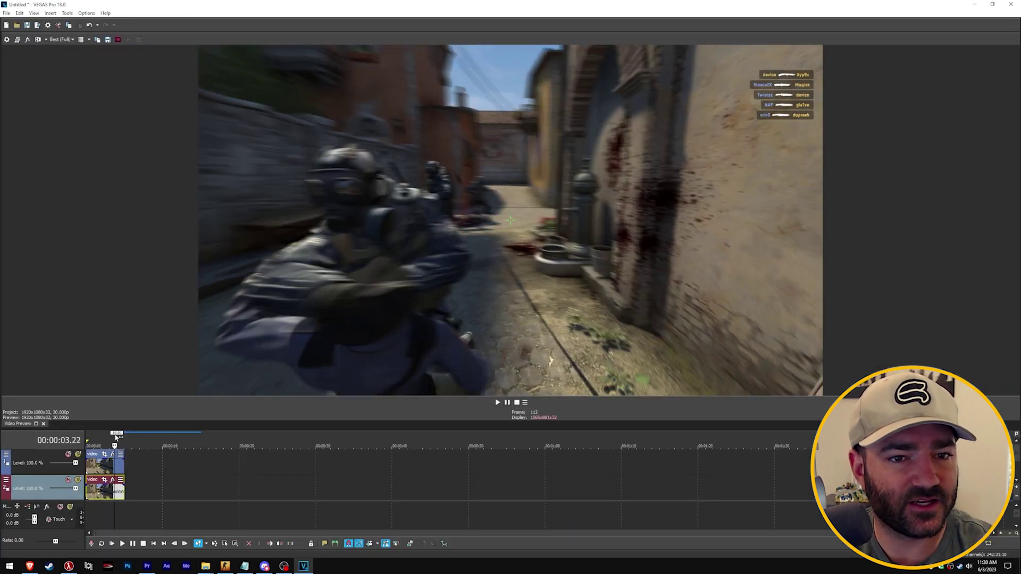
pyautogui.moveTo(117, 437); pyautogui.dragTo(122, 425)
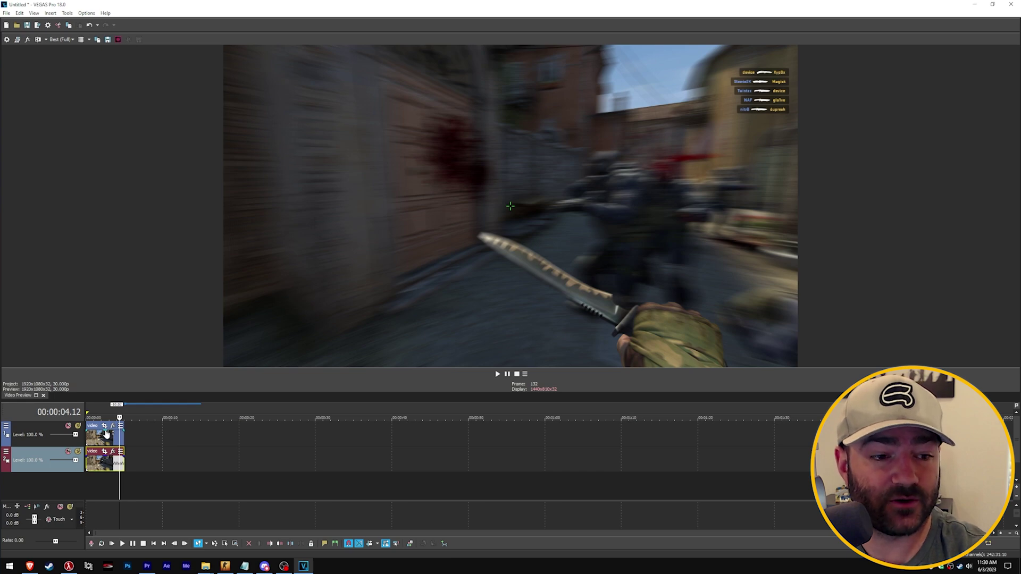
pyautogui.click(106, 434)
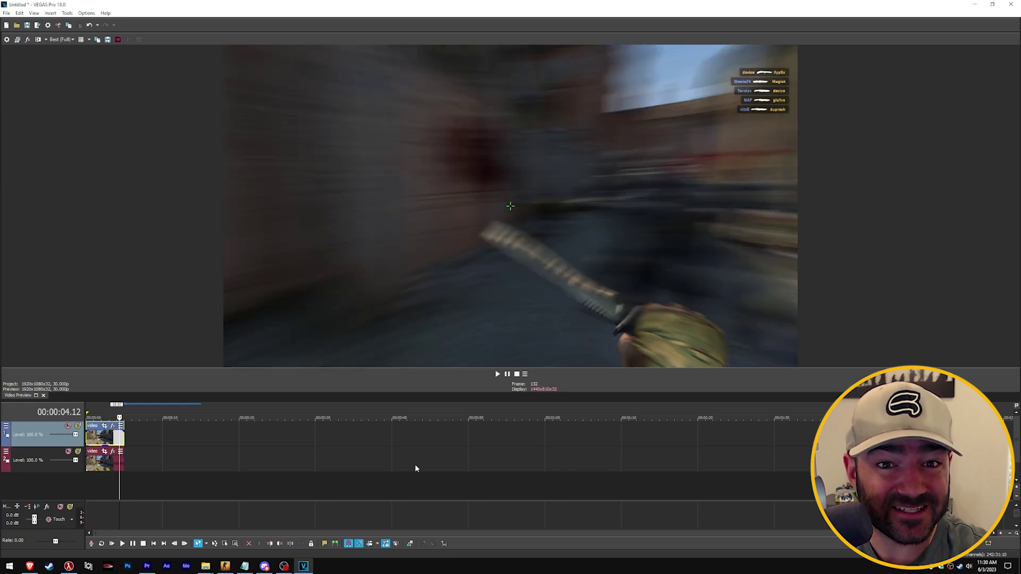